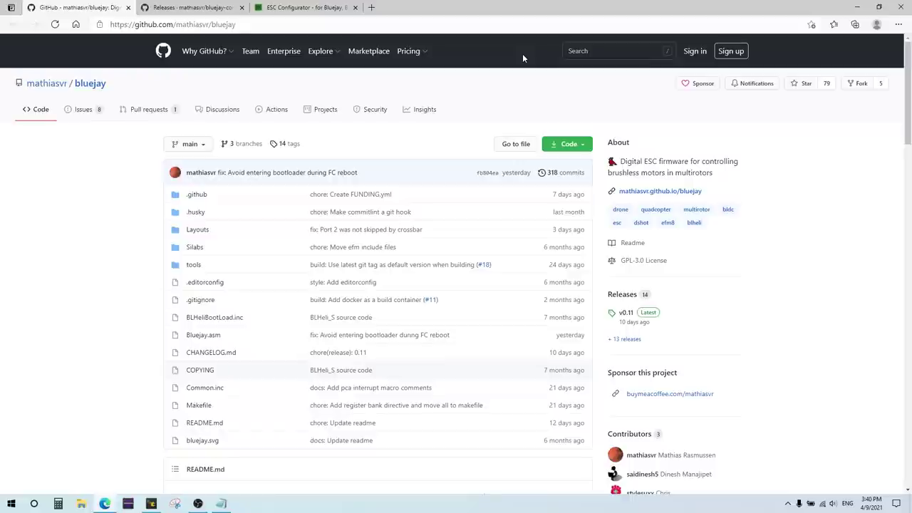
Examine the Bluejay README's features, flashing tools, release naming and startup power comparison, plus the Bluejay Configurator releases page.
{"action": "scroll", "coordinate": [522, 54], "scroll_direction": "down", "scroll_amount": 7}
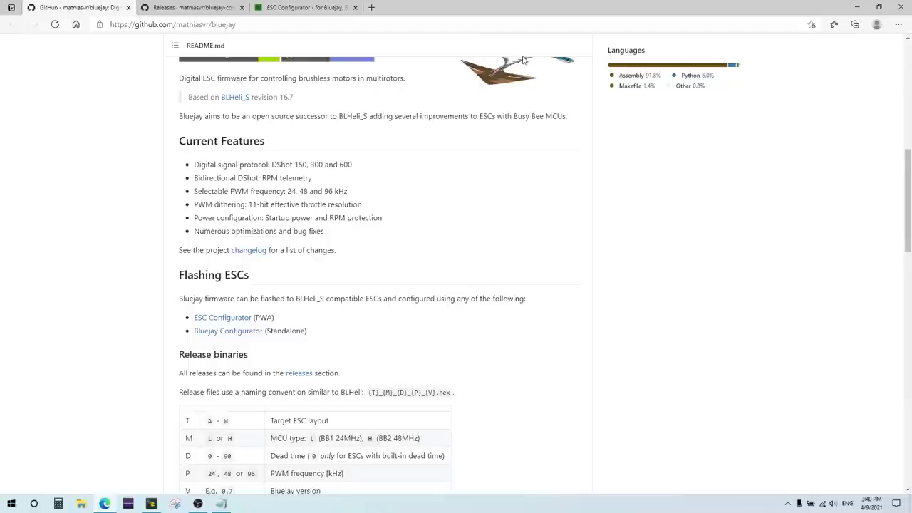
{"action": "scroll", "coordinate": [522, 58], "scroll_direction": "down", "scroll_amount": 2}
{"action": "scroll", "coordinate": [522, 60], "scroll_direction": "down", "scroll_amount": 2}
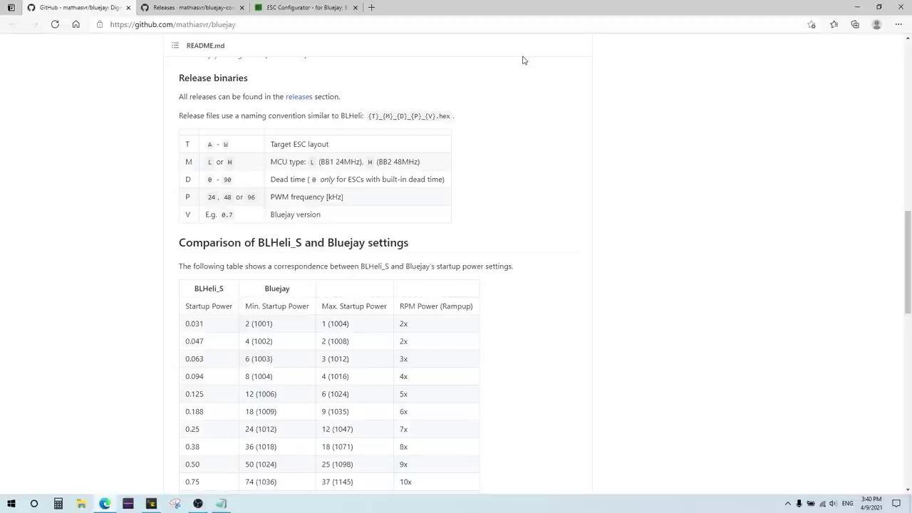
{"action": "scroll", "coordinate": [522, 60], "scroll_direction": "down", "scroll_amount": 2}
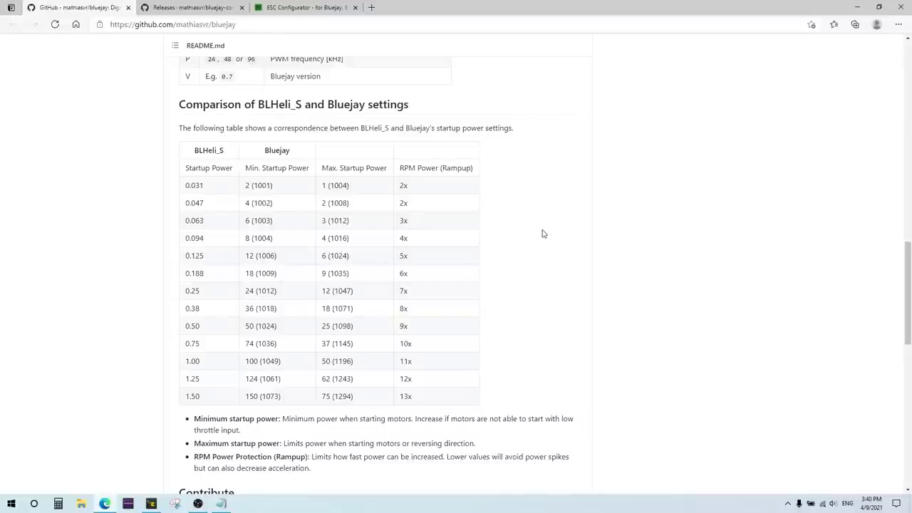
{"action": "scroll", "coordinate": [541, 234], "scroll_direction": "down", "scroll_amount": 8}
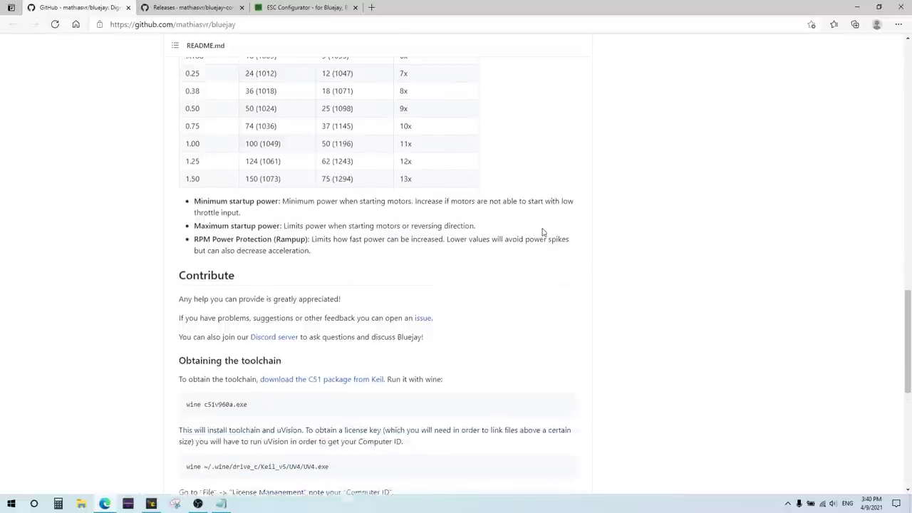
{"action": "scroll", "coordinate": [541, 231], "scroll_direction": "down", "scroll_amount": 3}
{"action": "scroll", "coordinate": [542, 231], "scroll_direction": "up", "scroll_amount": 20}
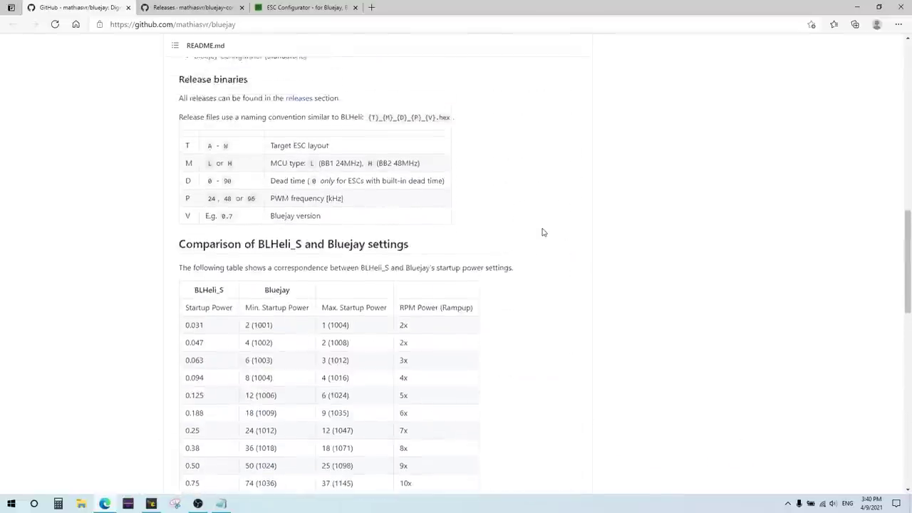
{"action": "scroll", "coordinate": [542, 232], "scroll_direction": "up", "scroll_amount": 3}
{"action": "scroll", "coordinate": [542, 232], "scroll_direction": "down", "scroll_amount": 7}
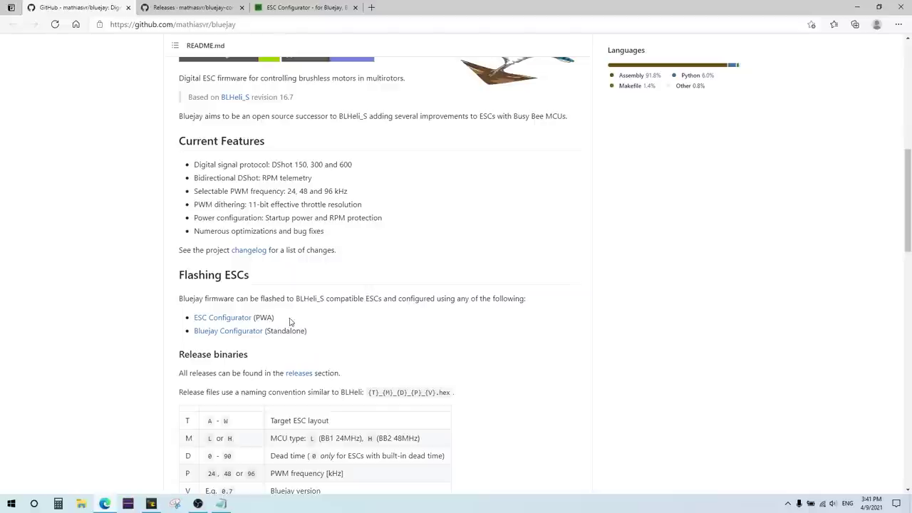
{"action": "left_click", "coordinate": [196, 8]}
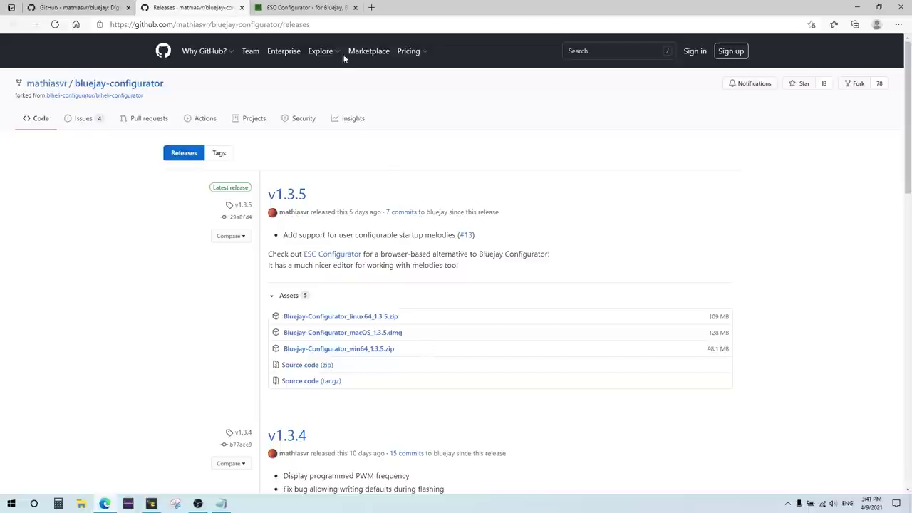
Switch to ESC Configurator, connect to the flight controller and read the setup of the ESCs.
{"action": "left_click", "coordinate": [323, 17]}
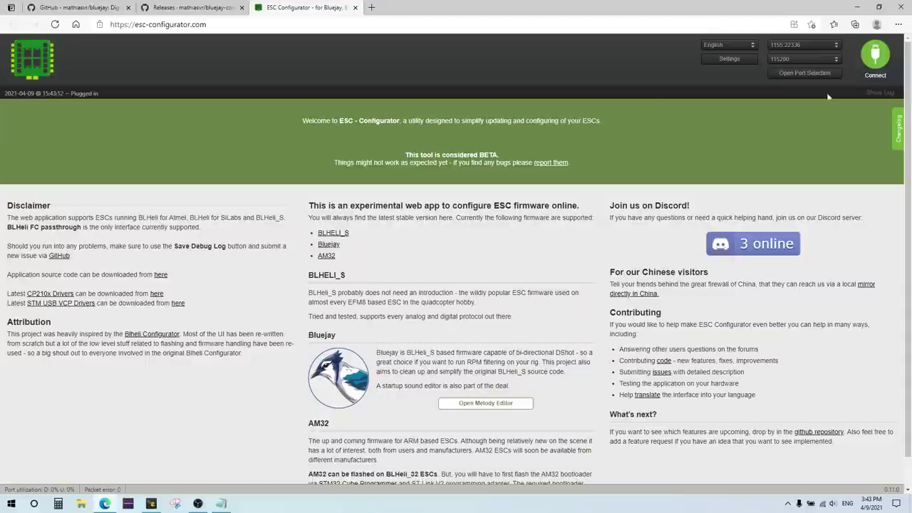
{"action": "left_click", "coordinate": [877, 59]}
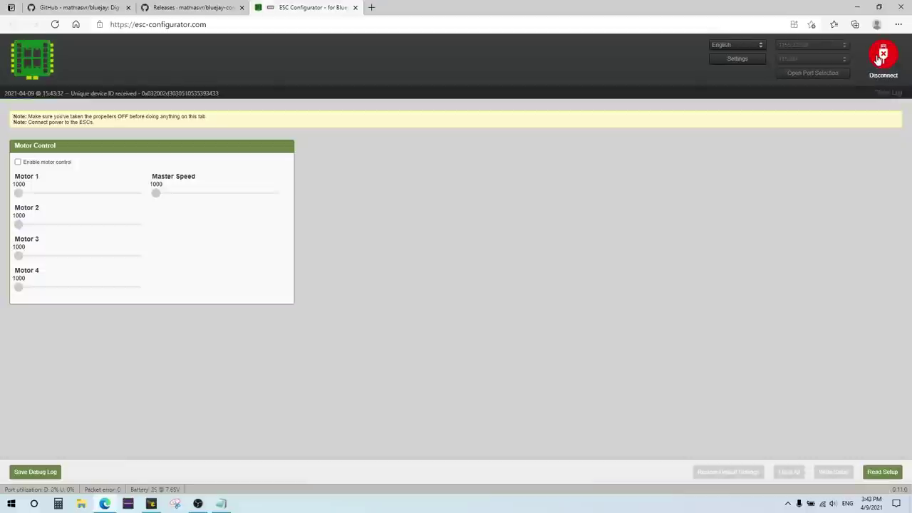
{"action": "left_click", "coordinate": [891, 476]}
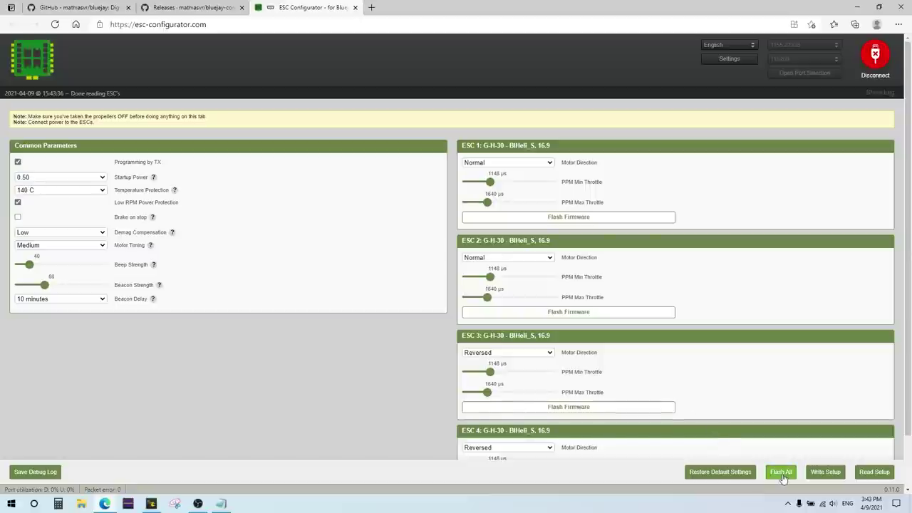
Flash all ESCs with Bluejay firmware version 0.12-test for the G-H-30 target at a 48 kHz PWM frequency.
{"action": "left_click", "coordinate": [783, 475]}
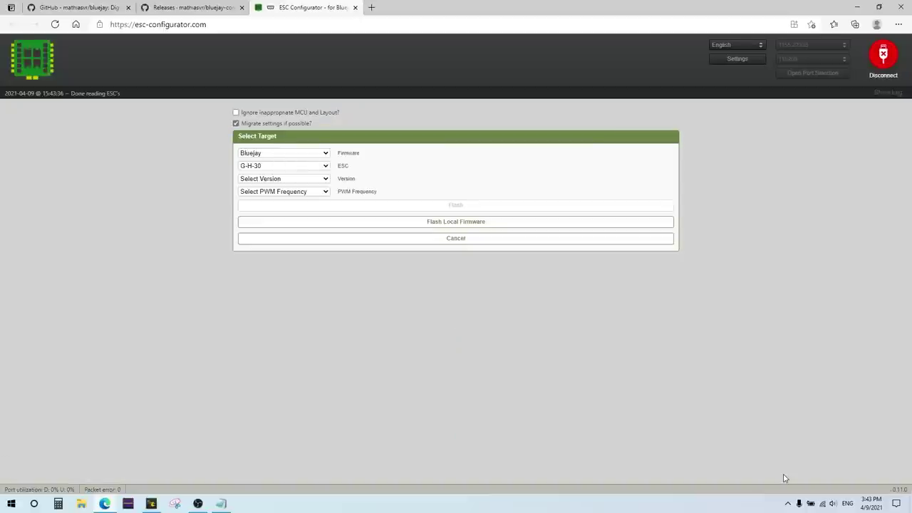
{"action": "left_click", "coordinate": [327, 155]}
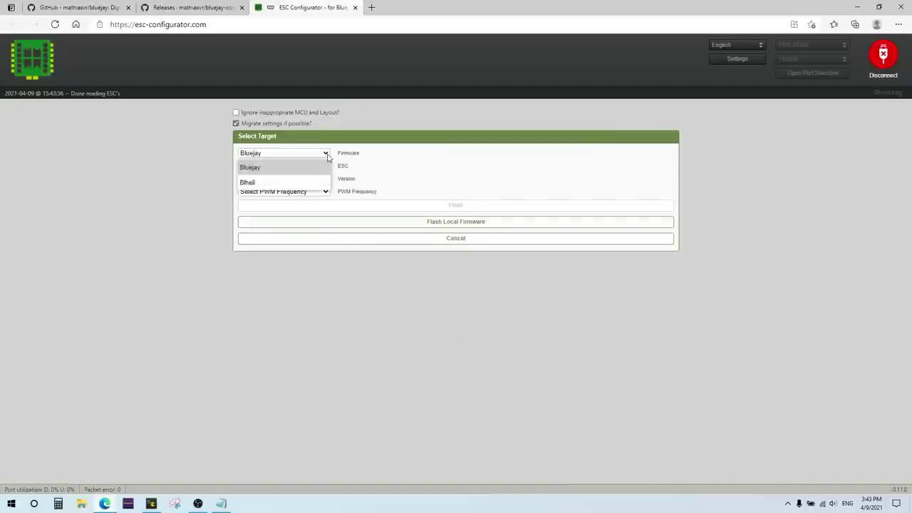
{"action": "left_click", "coordinate": [295, 173]}
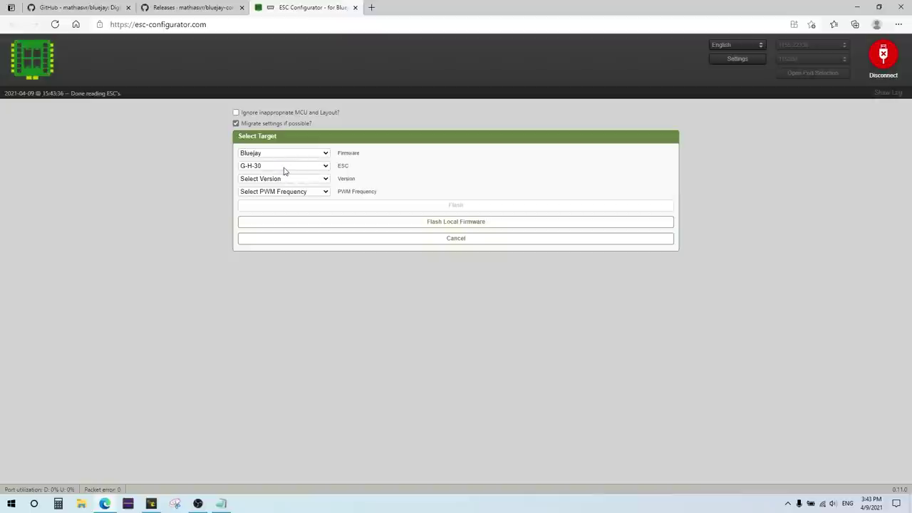
{"action": "left_click", "coordinate": [325, 179]}
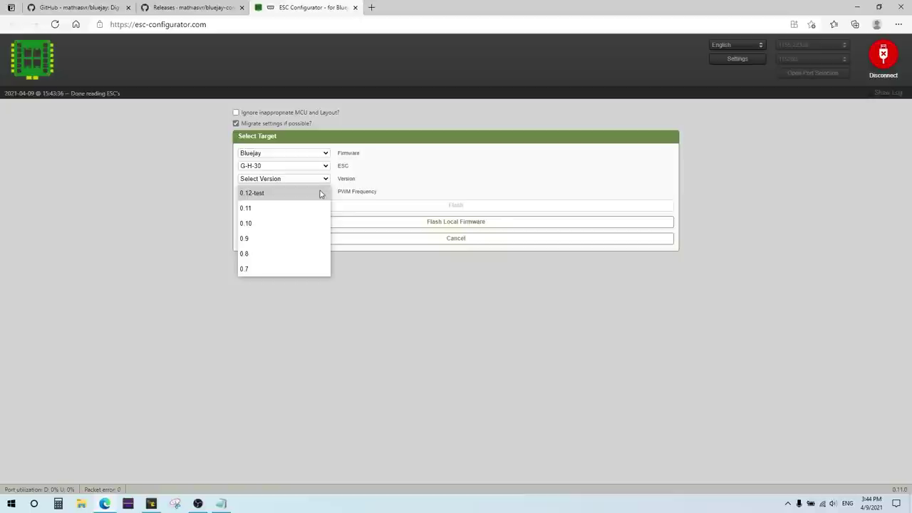
{"action": "left_click", "coordinate": [320, 194]}
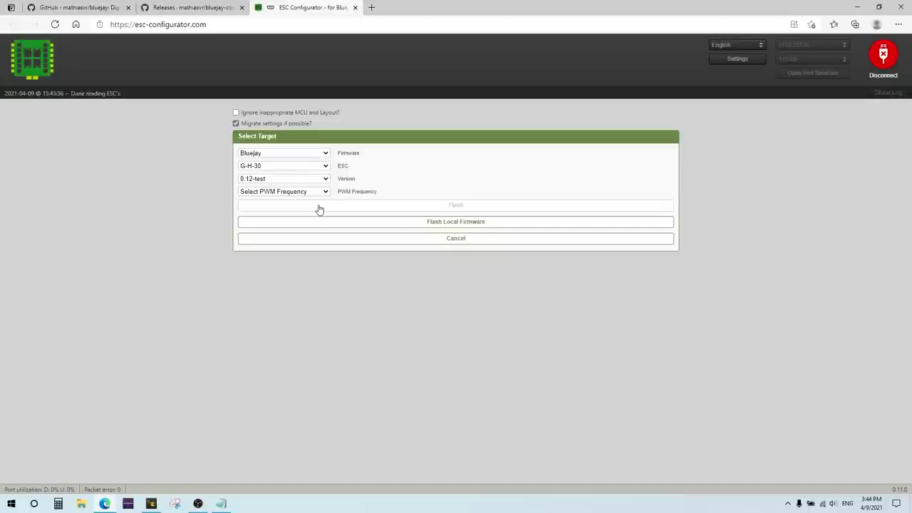
{"action": "left_click", "coordinate": [317, 194]}
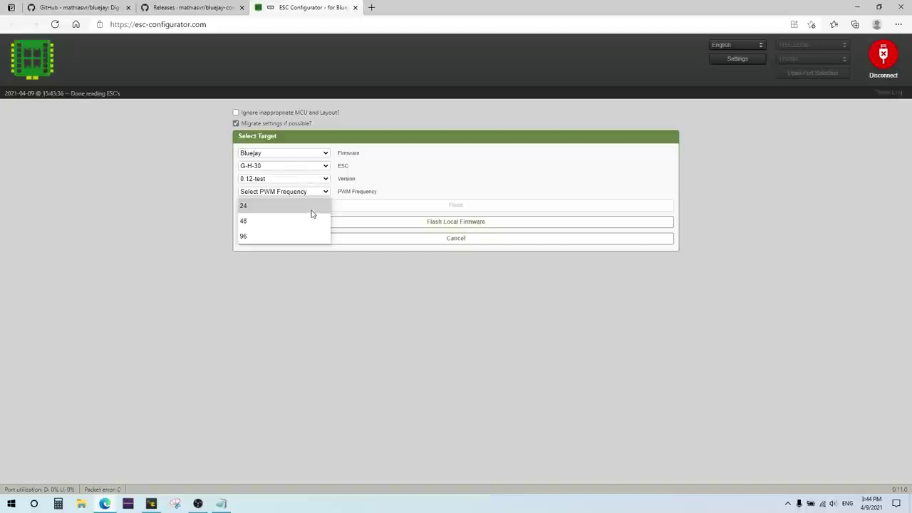
{"action": "left_click", "coordinate": [311, 223]}
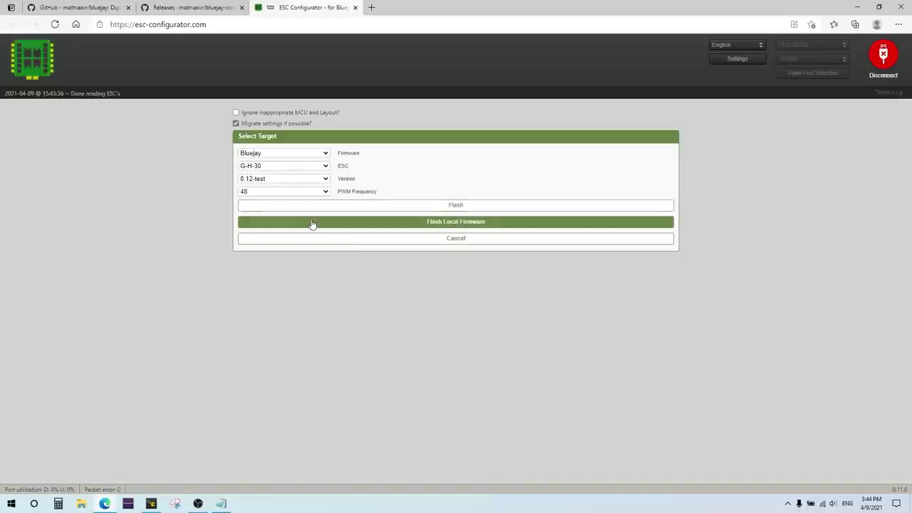
{"action": "left_click", "coordinate": [422, 207]}
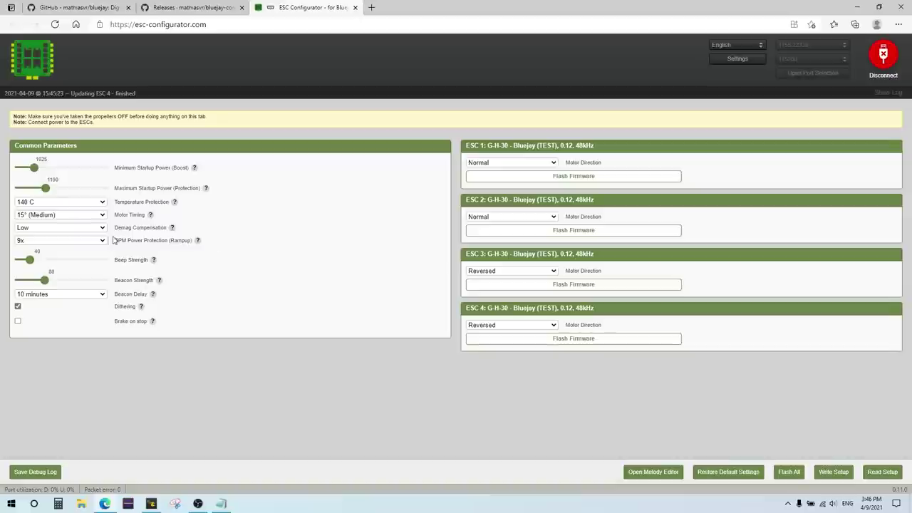
Review the available RPM Power Protection (Rampup) levels in the common parameters.
{"action": "left_click", "coordinate": [105, 241]}
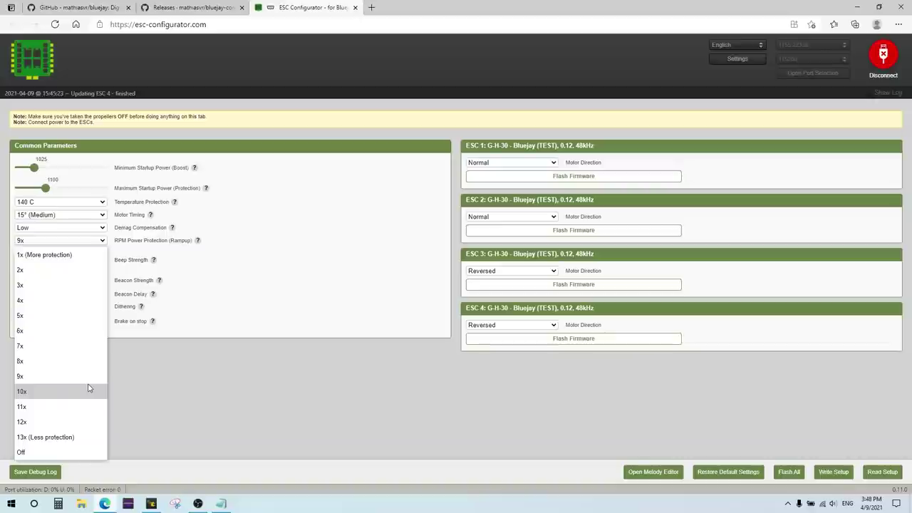
{"action": "left_click", "coordinate": [172, 369]}
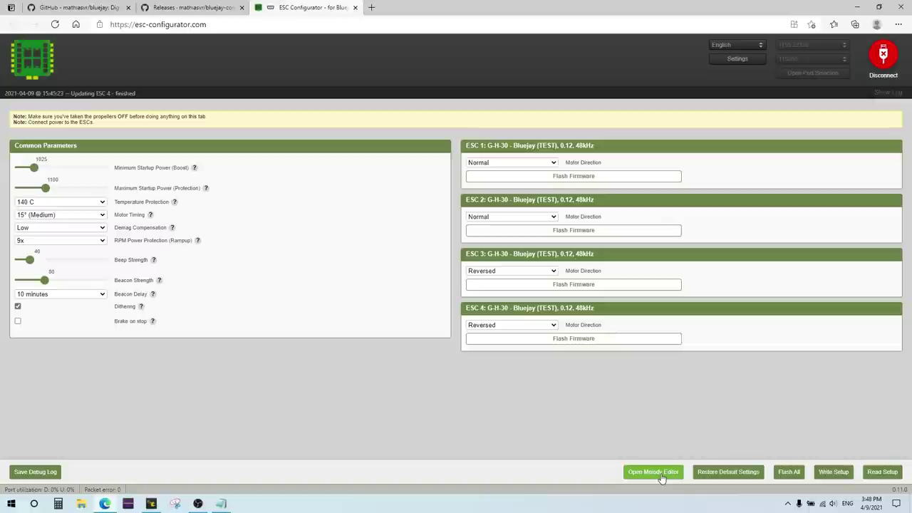
Synchronize the startup melodies of all ESCs in the Melody Editor and delete the default melody text.
{"action": "left_click", "coordinate": [652, 472]}
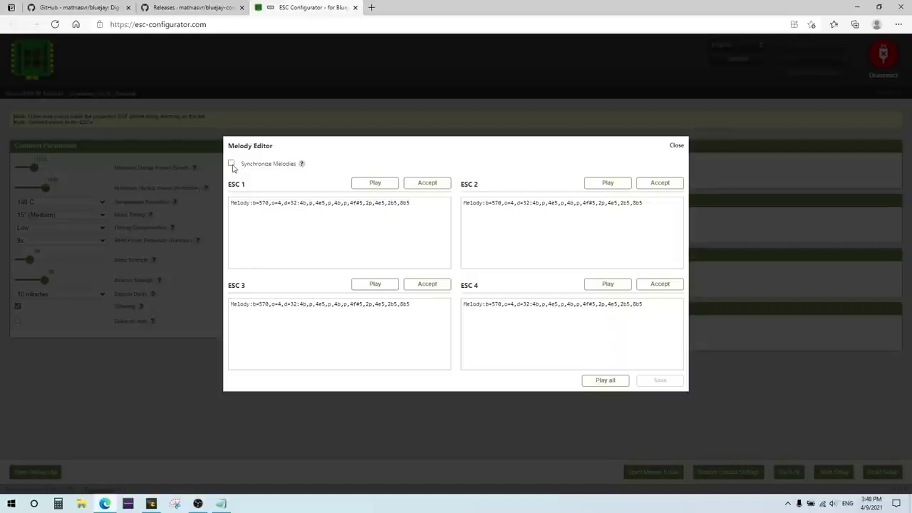
{"action": "left_click", "coordinate": [232, 164]}
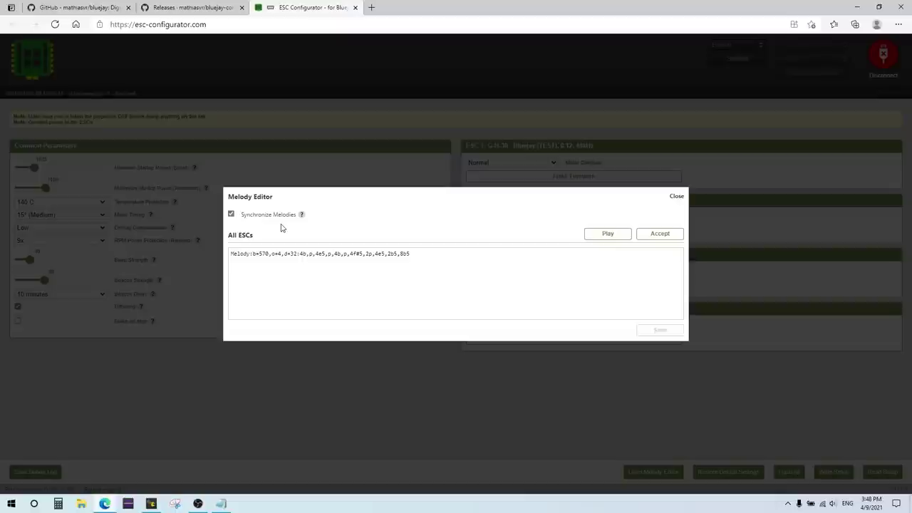
{"action": "left_click_drag", "start_coordinate": [416, 255], "coordinate": [230, 246]}
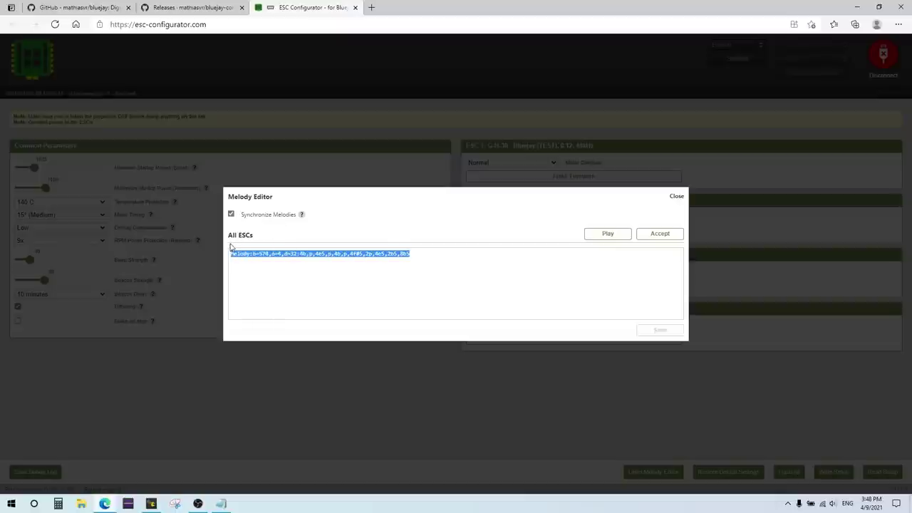
{"action": "key", "text": "Delete"}
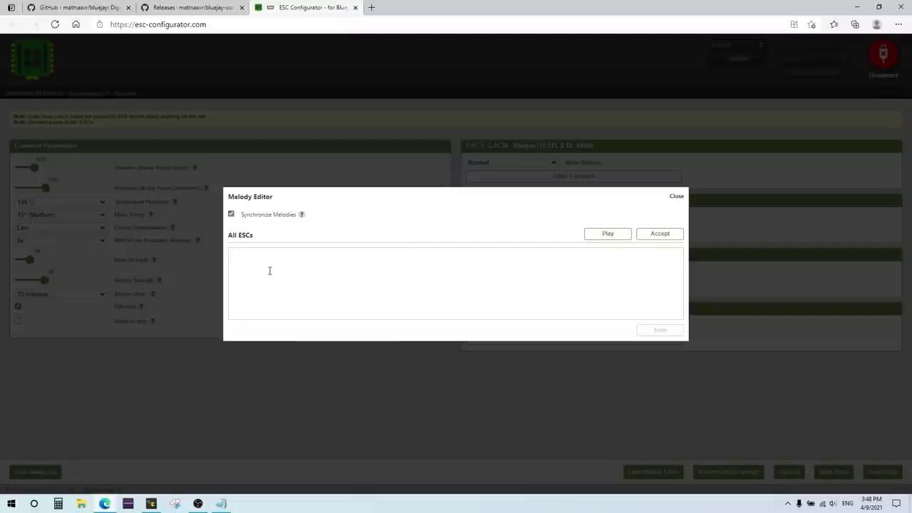
Copy the whole Xfiles melody line from X-Files.txt in Notepad and paste it as the melody for all ESCs.
{"action": "left_click", "coordinate": [221, 503]}
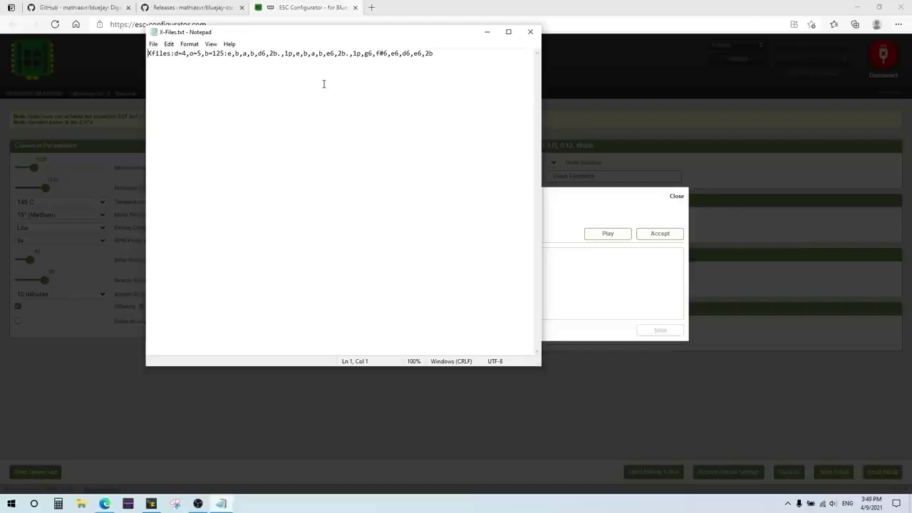
{"action": "left_click_drag", "start_coordinate": [439, 53], "coordinate": [147, 51]}
{"action": "key", "text": "ctrl+c"}
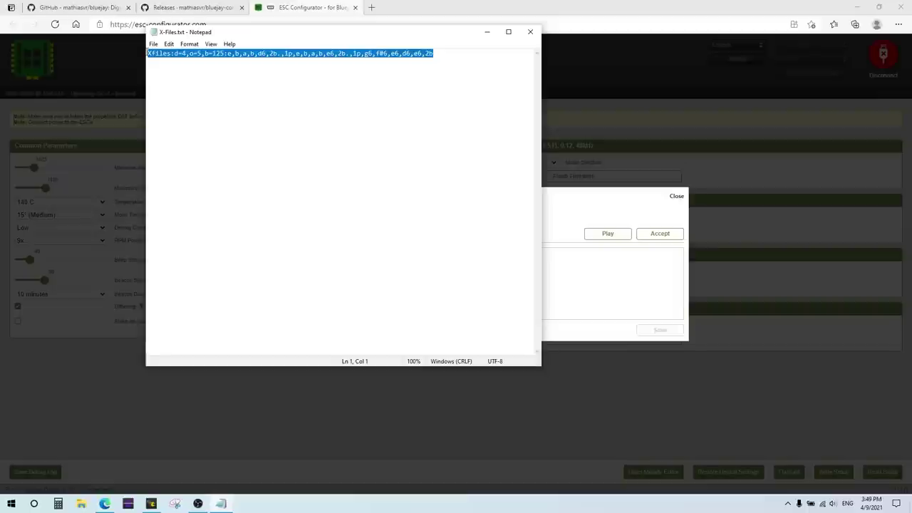
{"action": "left_click", "coordinate": [487, 32]}
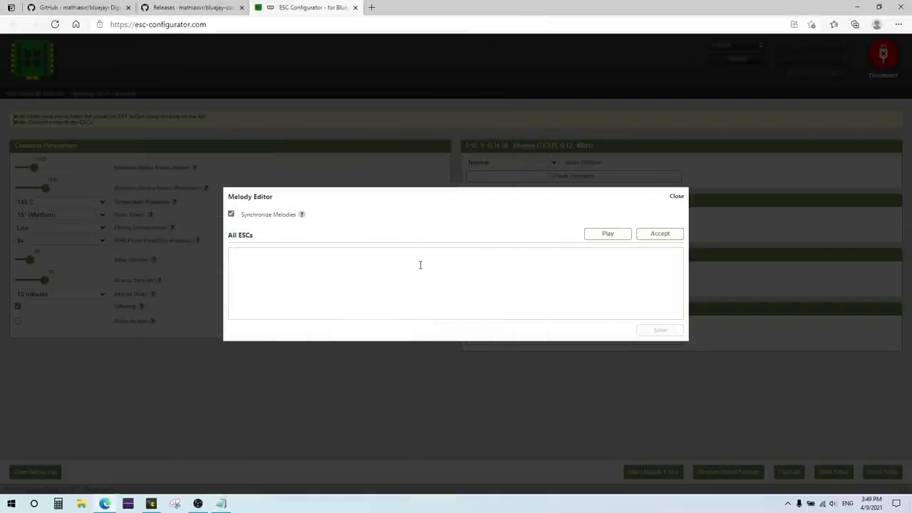
{"action": "key", "text": "ctrl+v"}
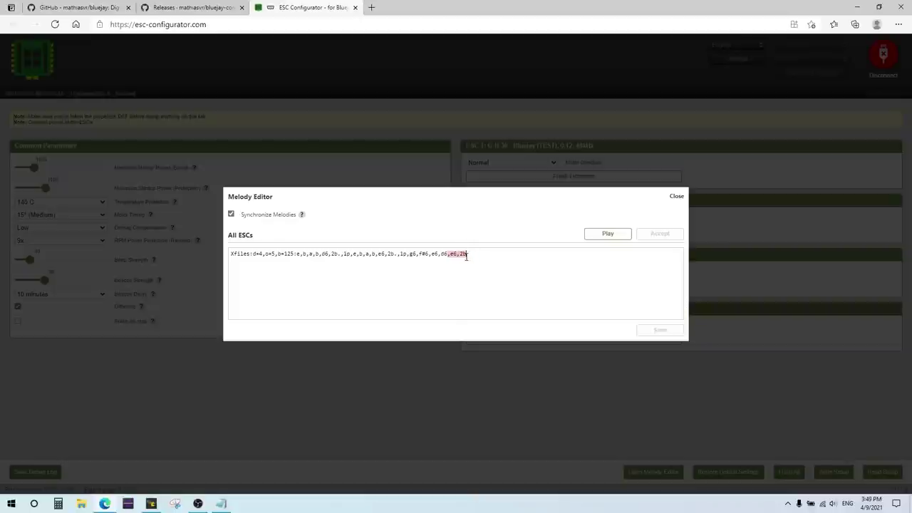
Remove the excess trailing notes ",e6,2b" so the pasted melody ends with d6.
{"action": "key", "text": "BackSpace"}
{"action": "key", "text": "BackSpace"}
{"action": "key", "text": "BackSpace"}
{"action": "key", "text": "BackSpace"}
{"action": "key", "text": "BackSpace"}
{"action": "key", "text": "BackSpace"}
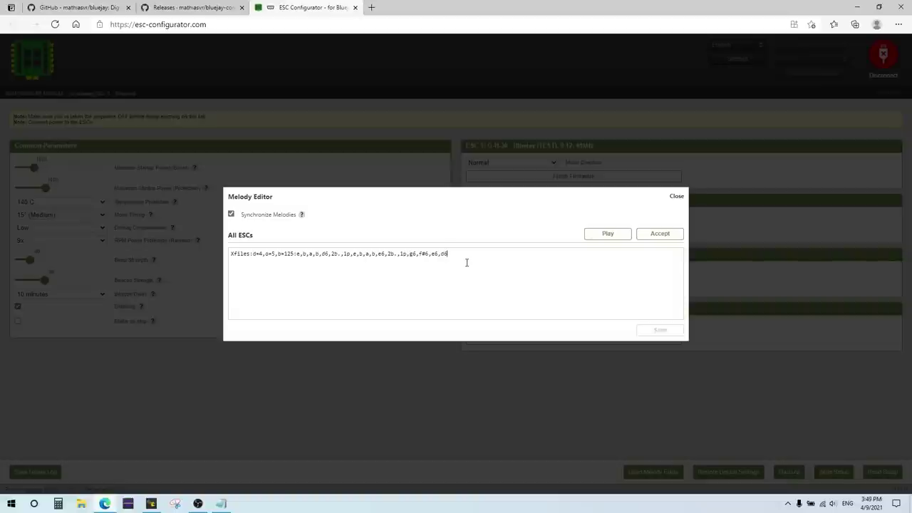
Accept and save the shortened melody to all ESCs, close the Melody Editor and disconnect from the flight controller.
{"action": "left_click", "coordinate": [656, 241]}
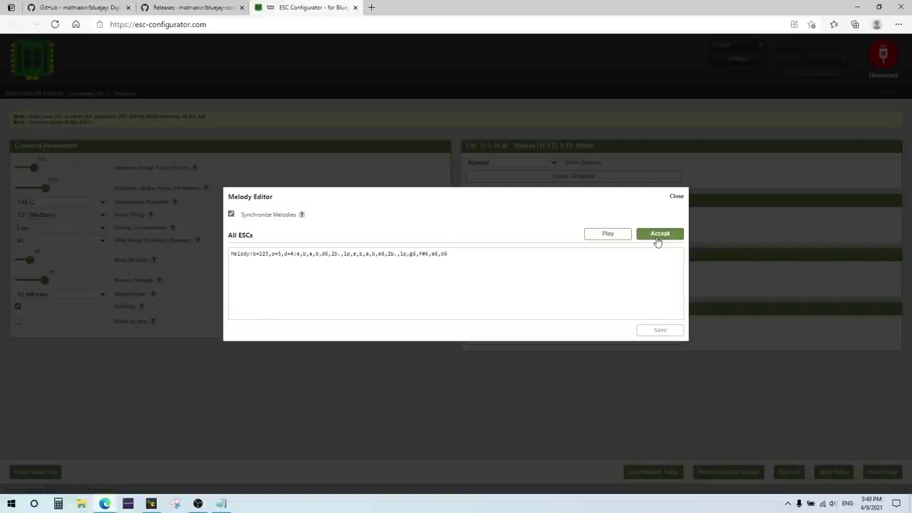
{"action": "left_click", "coordinate": [660, 331]}
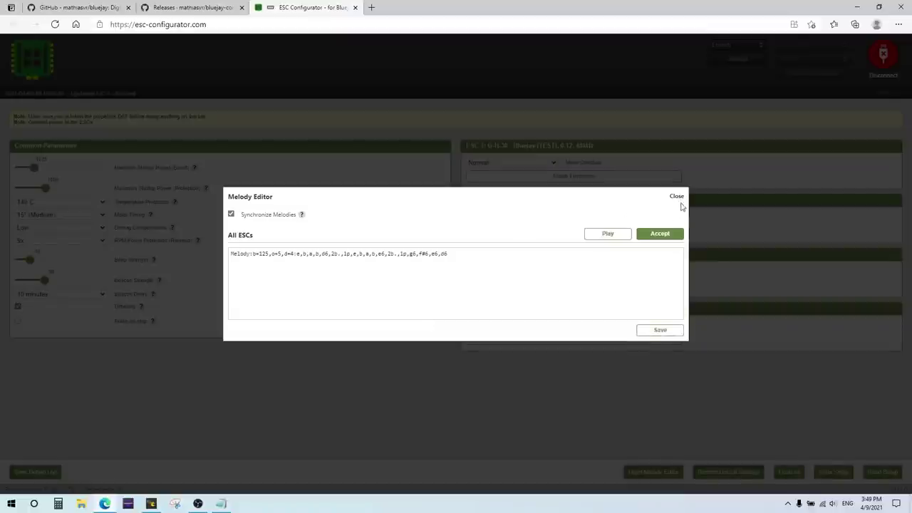
{"action": "left_click", "coordinate": [676, 197]}
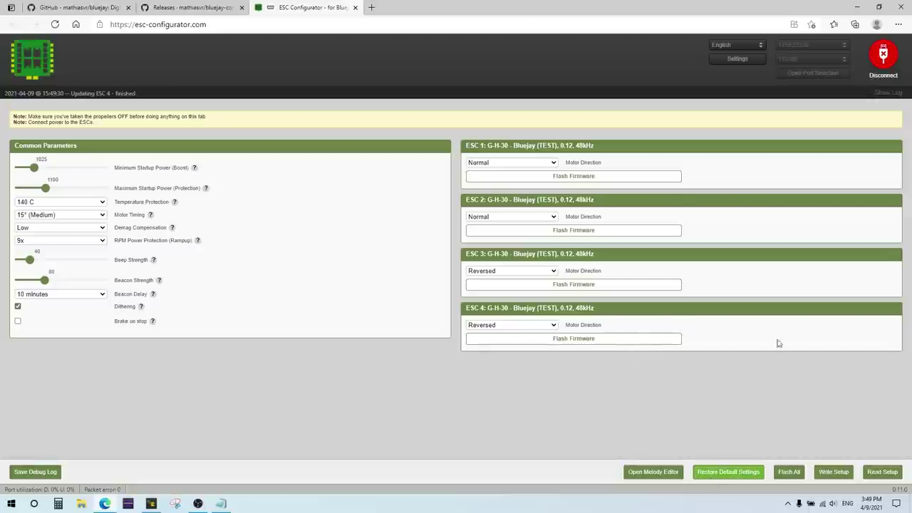
{"action": "left_click", "coordinate": [876, 55]}
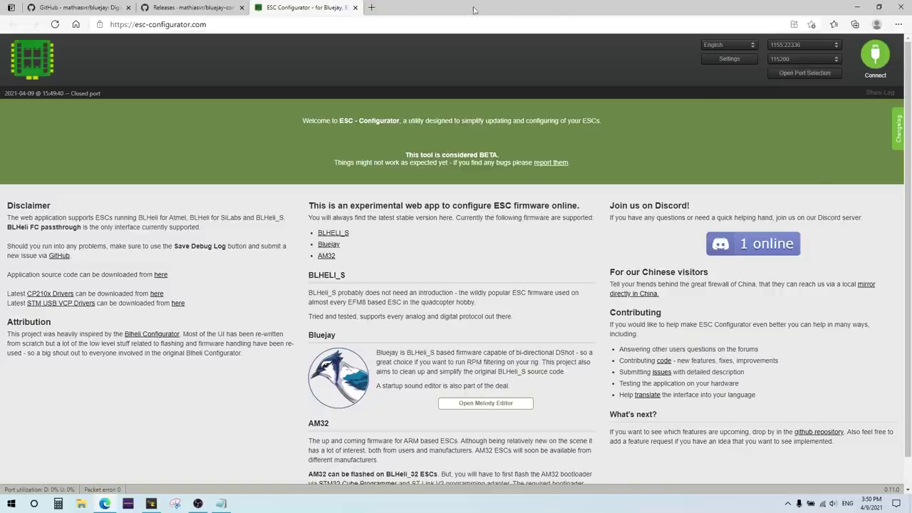
Open google.com in a new browser tab, keeping the ESC Configurator page open.
{"action": "left_click", "coordinate": [370, 8]}
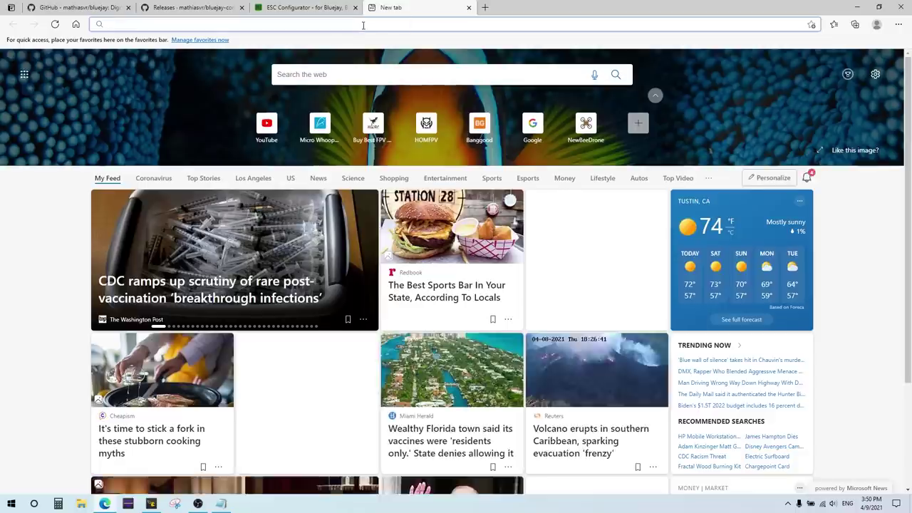
{"action": "type", "text": "google.com"}
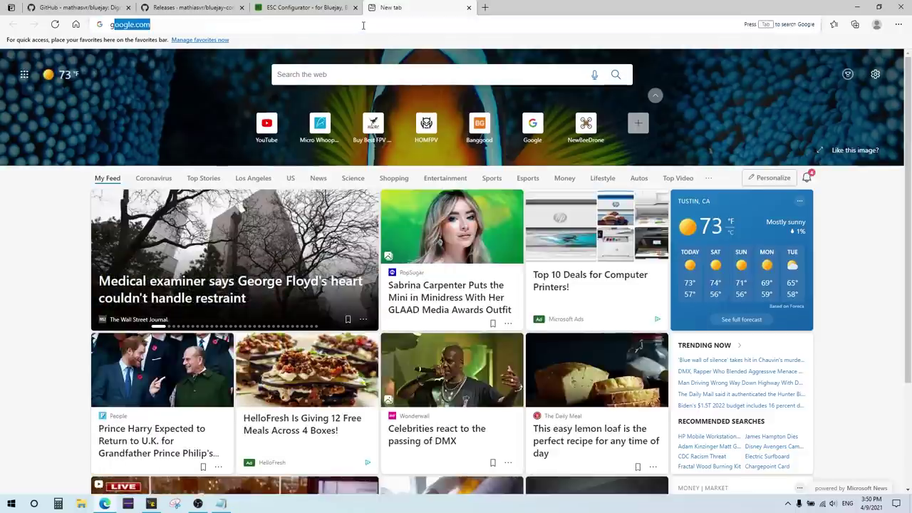
{"action": "key", "text": "Return"}
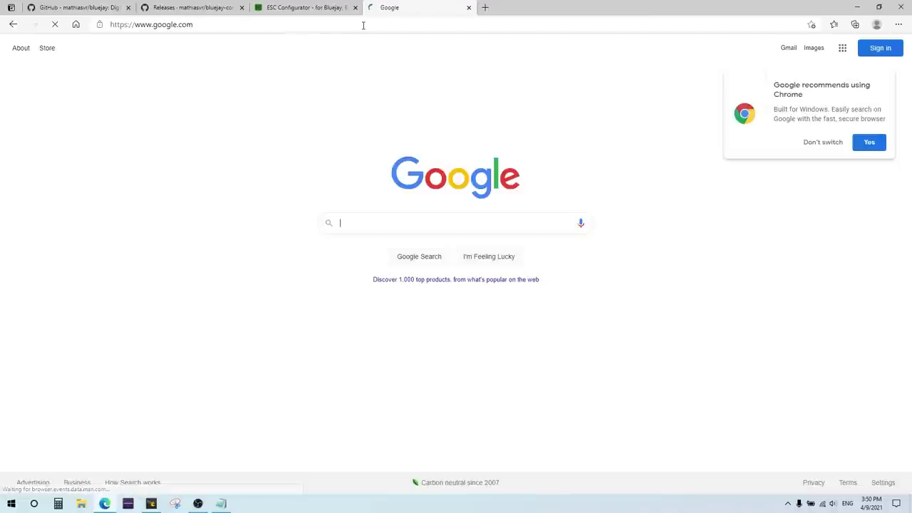
Search Google for "RTTL galaga" and look through the results for a ringtone melody source.
{"action": "left_click", "coordinate": [402, 227]}
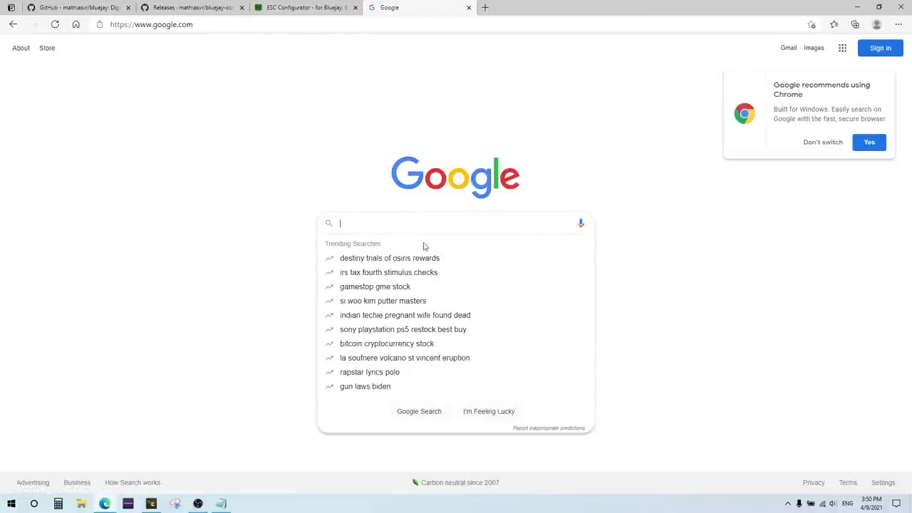
{"action": "type", "text": "RTTL"}
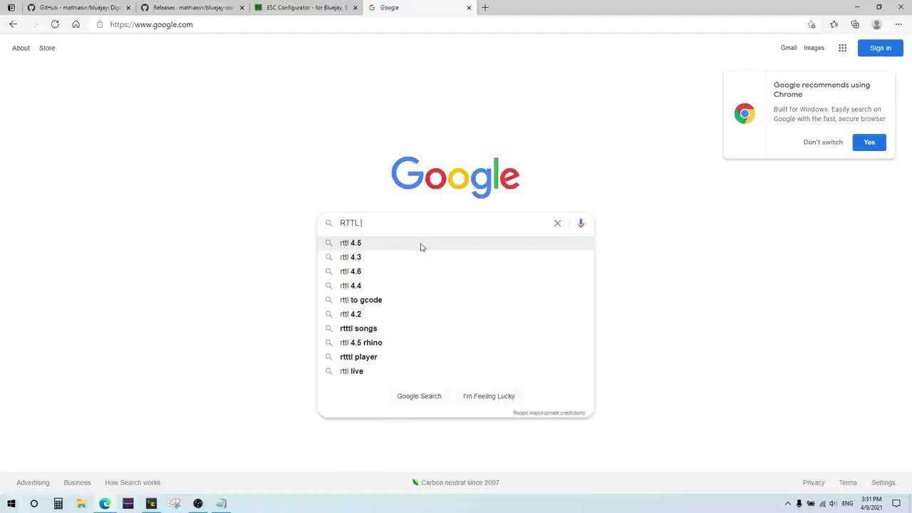
{"action": "type", "text": "galaga"}
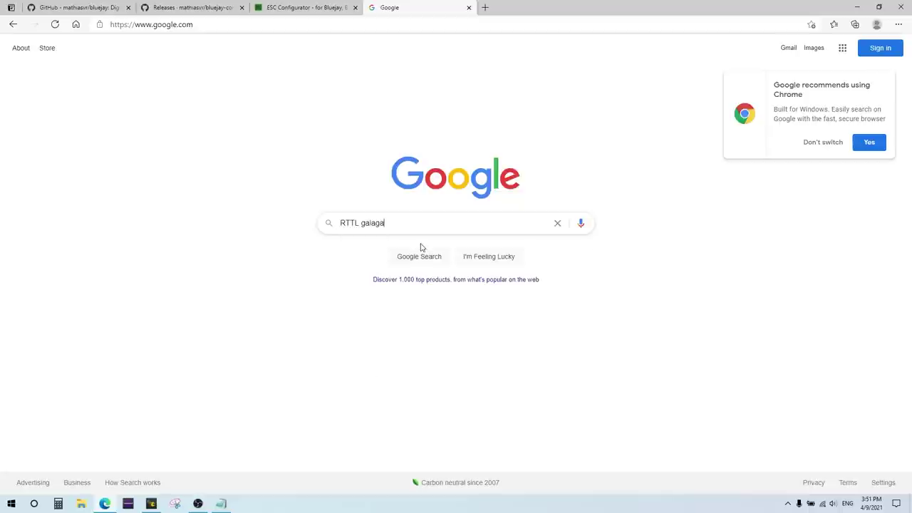
{"action": "left_click", "coordinate": [421, 247]}
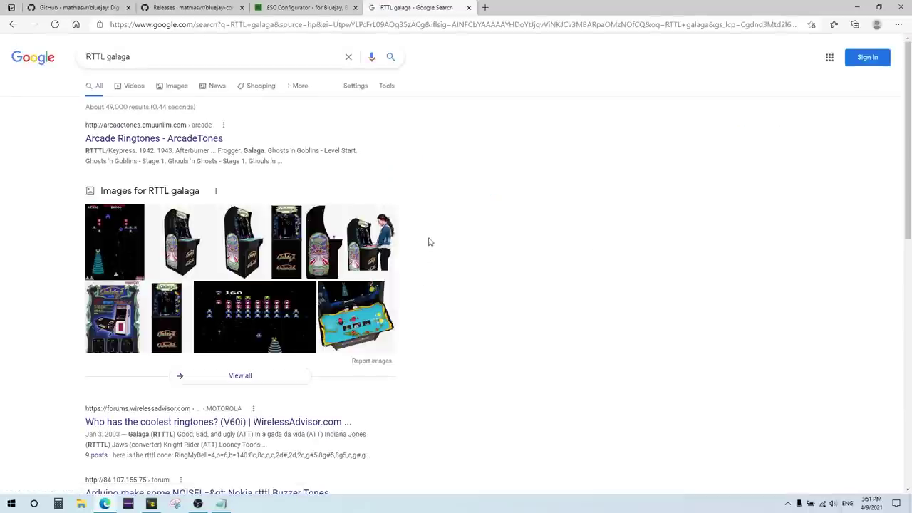
{"action": "scroll", "coordinate": [431, 241], "scroll_direction": "down", "scroll_amount": 1}
{"action": "scroll", "coordinate": [438, 235], "scroll_direction": "down", "scroll_amount": 3}
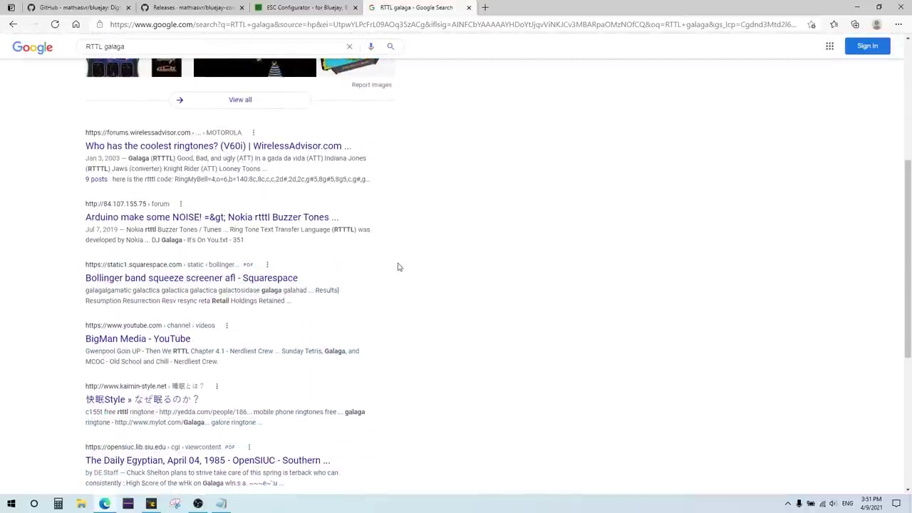
{"action": "scroll", "coordinate": [399, 268], "scroll_direction": "down", "scroll_amount": 1}
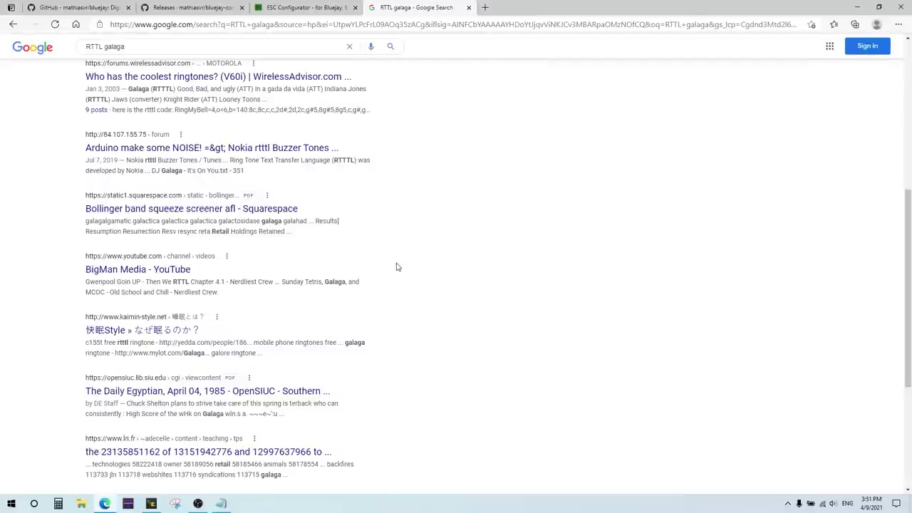